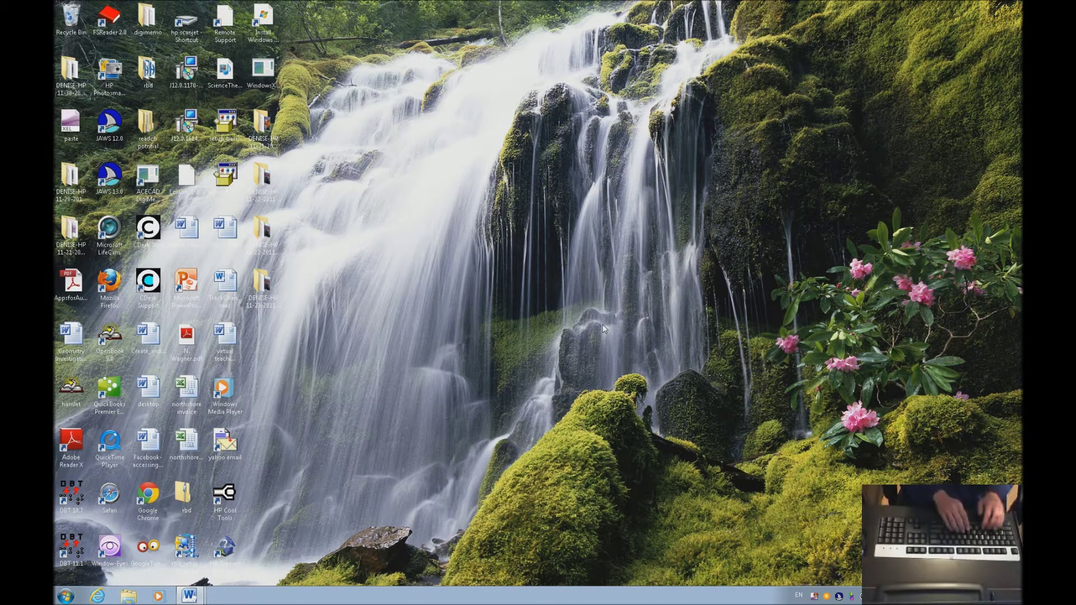
Launch Microsoft Word 2010 from the Start menu search to get a blank Document3
key("super")
type("word")
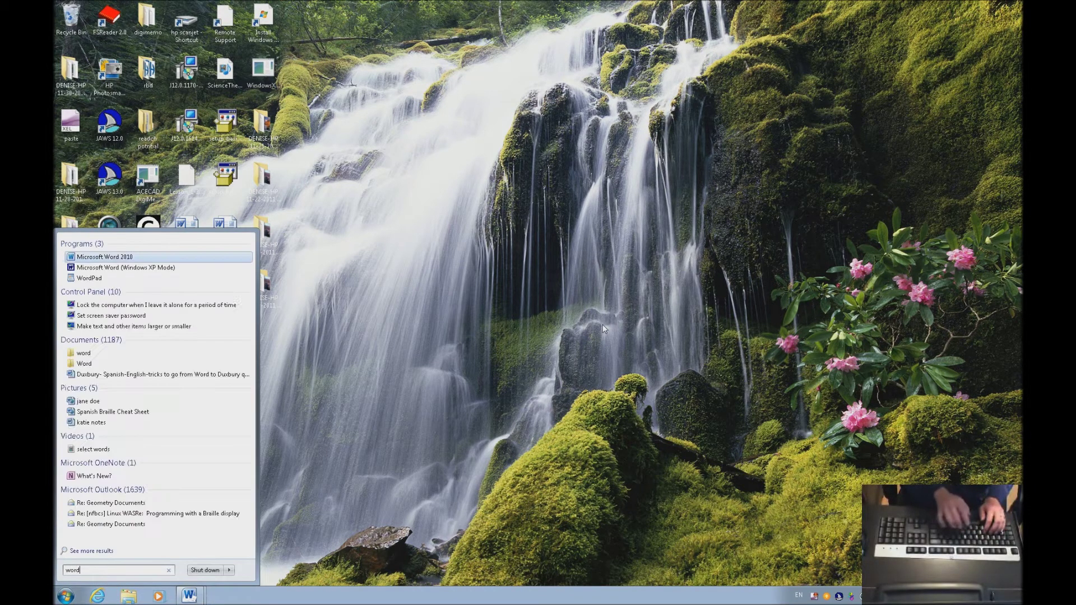
key("Return")
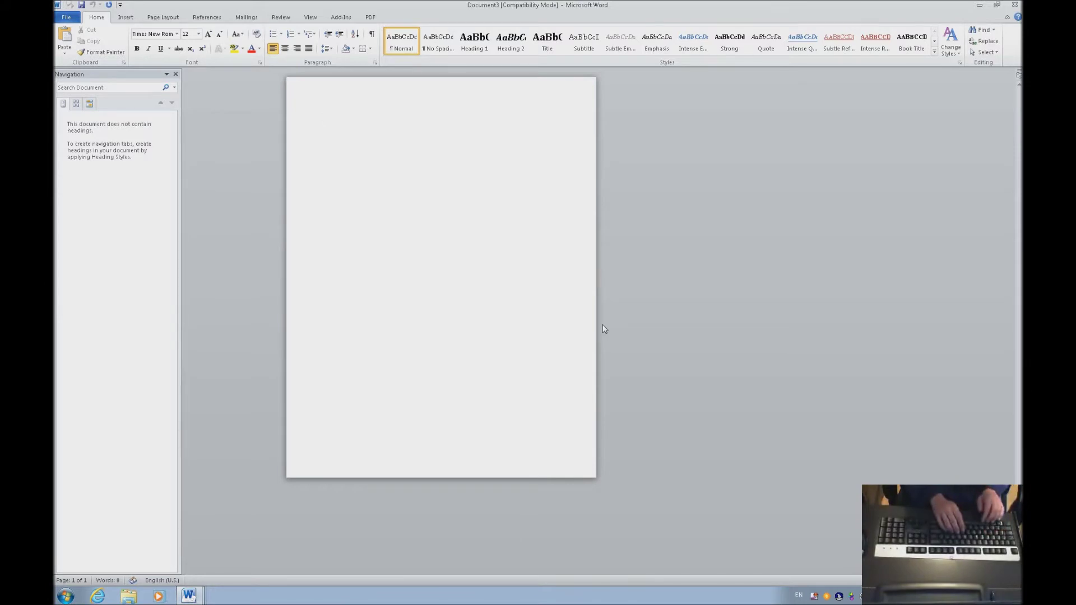
Set the document zoom to 100%
key("alt+w")
key("q")
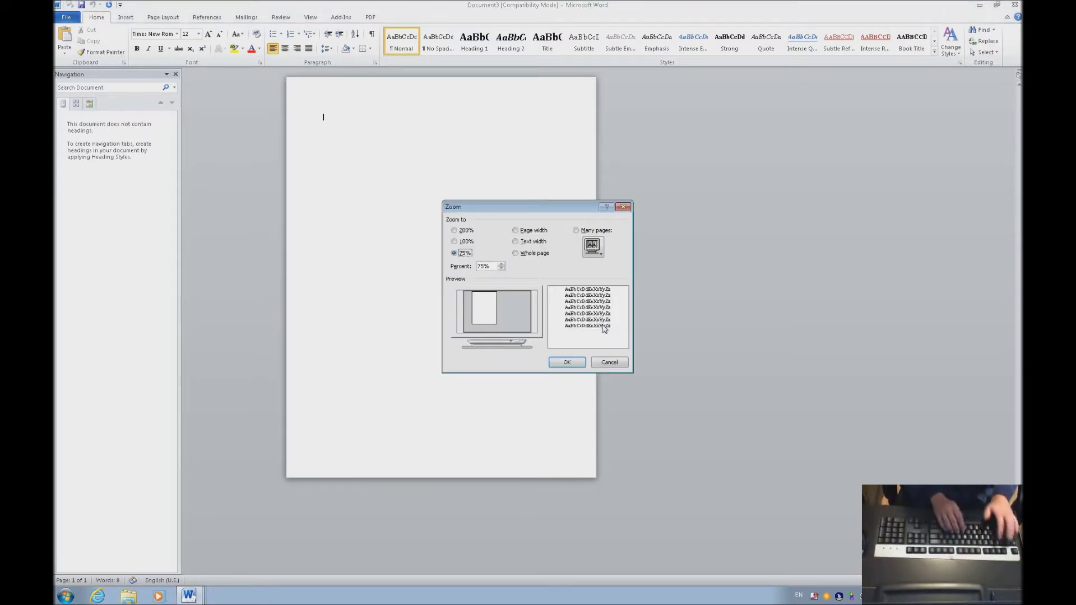
key("alt+1")
key("Return")
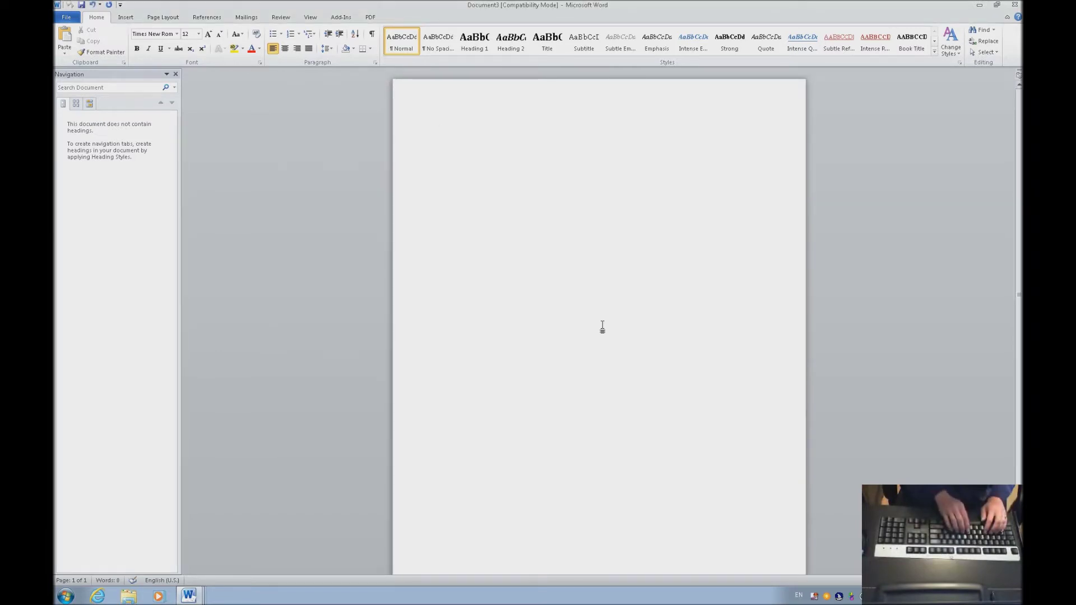
Generate three sample paragraphs with =rand(3) and return to the document start
type("=")
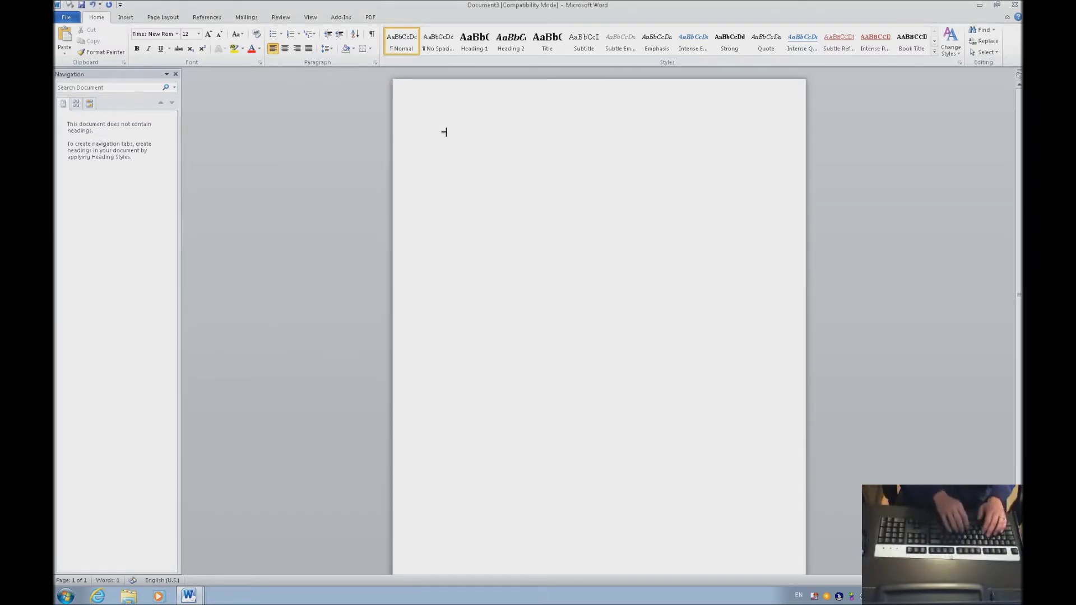
type("rand")
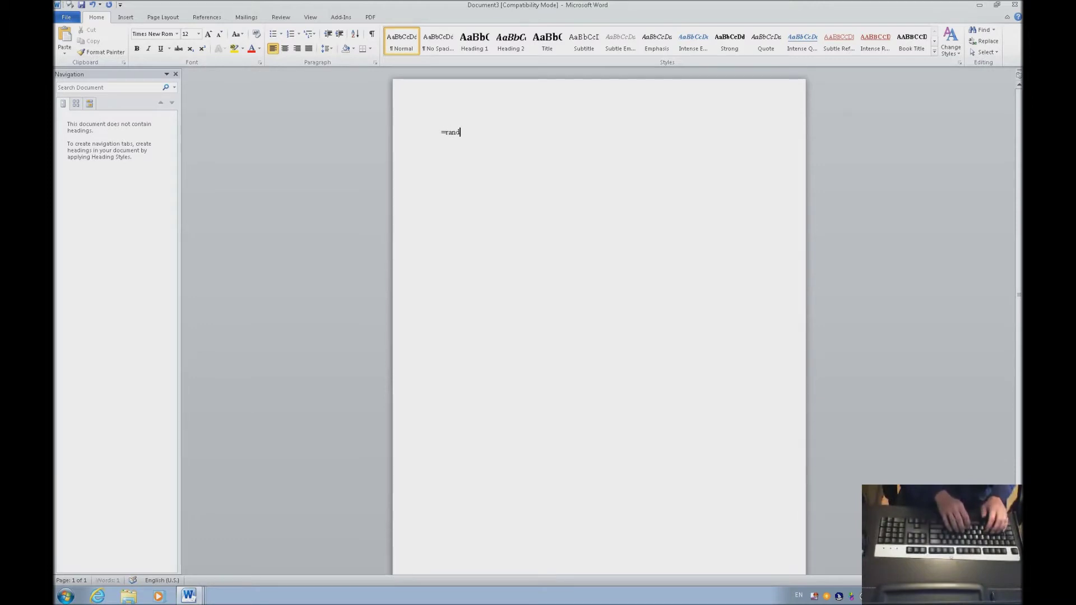
type("(3)")
key("Return")
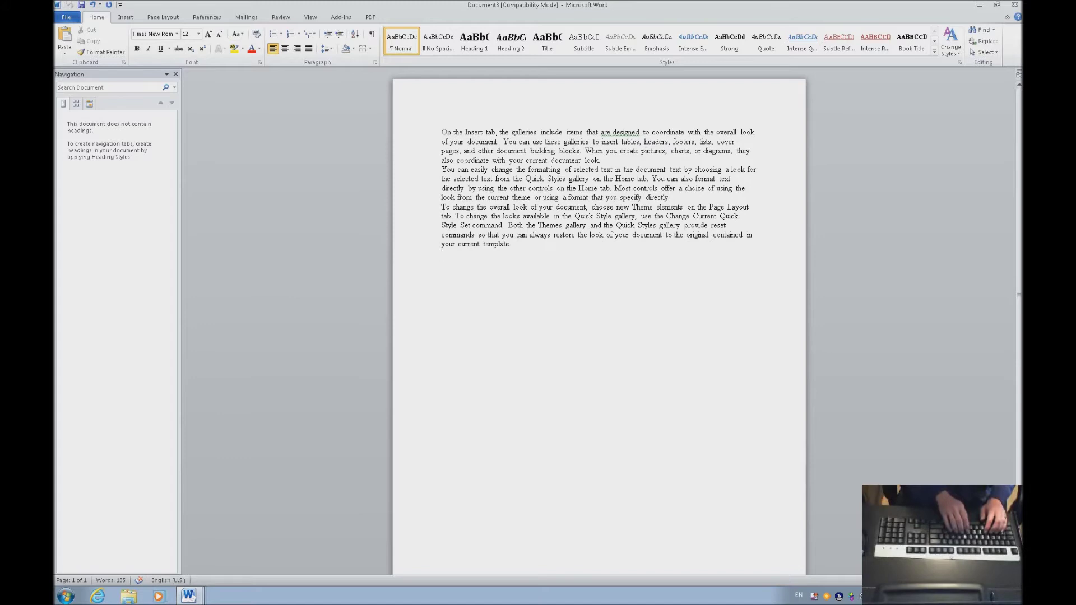
key("ctrl+Home")
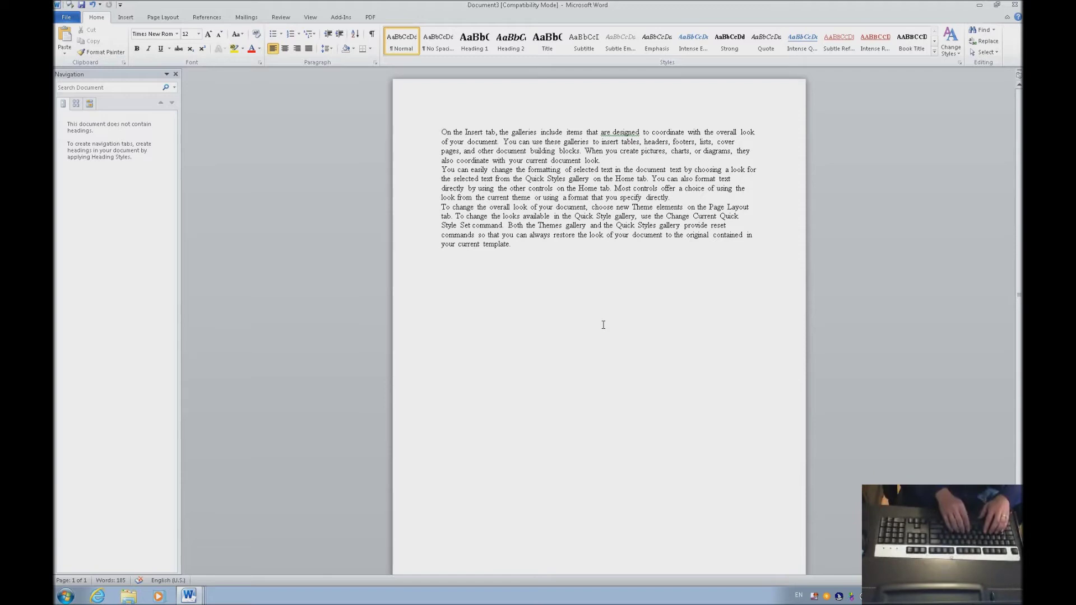
Indent the first paragraph's first line by 0.5" as a tracked change
key("ctrl+Home")
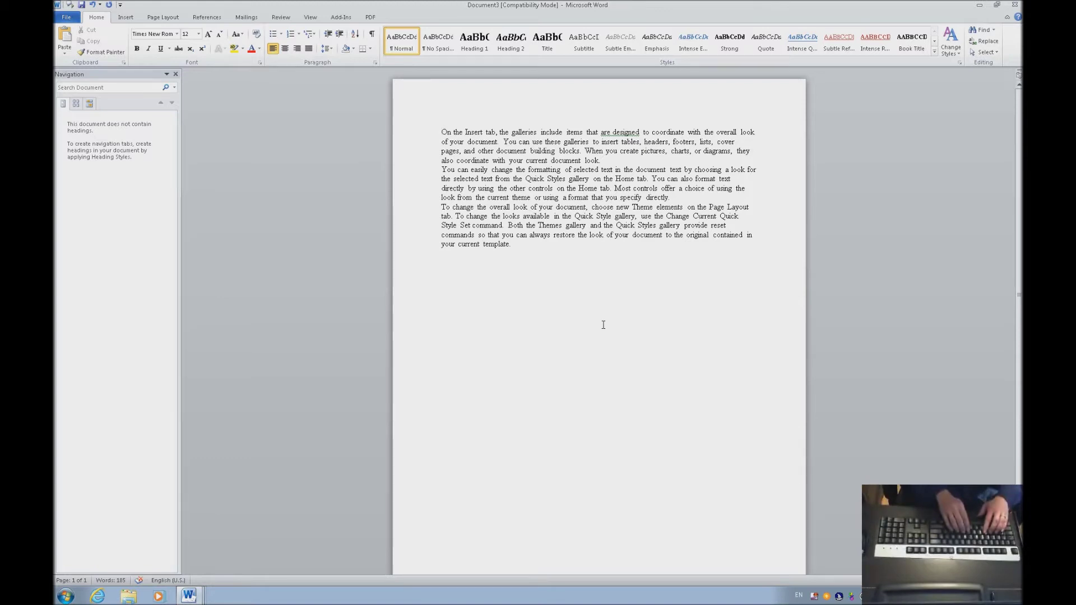
key("Tab")
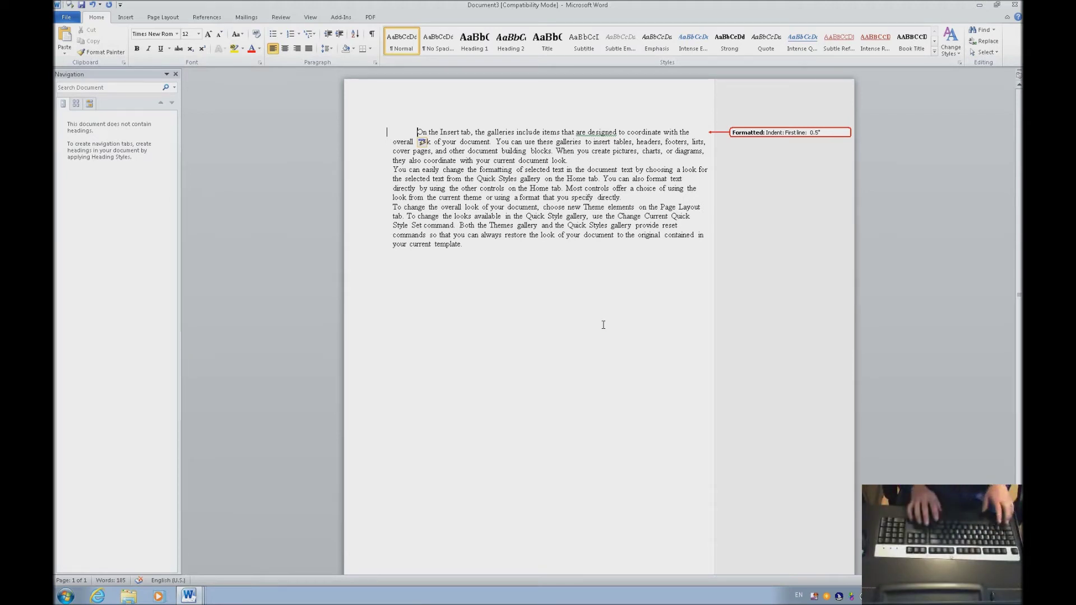
Replace 'include' with 'has' in the first sentence and indent paragraph two's first line
key("ctrl+Right")
key("ctrl+Right")
key("ctrl+Right")
key("ctrl+Right")
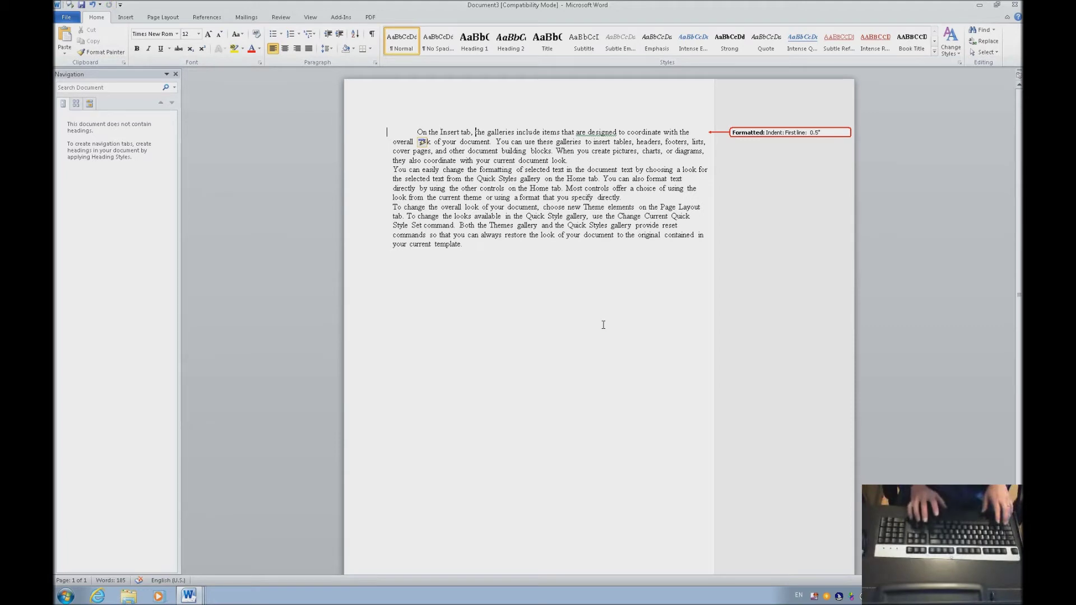
key("ctrl+Right")
key("ctrl+Right")
key("ctrl+shift+Right")
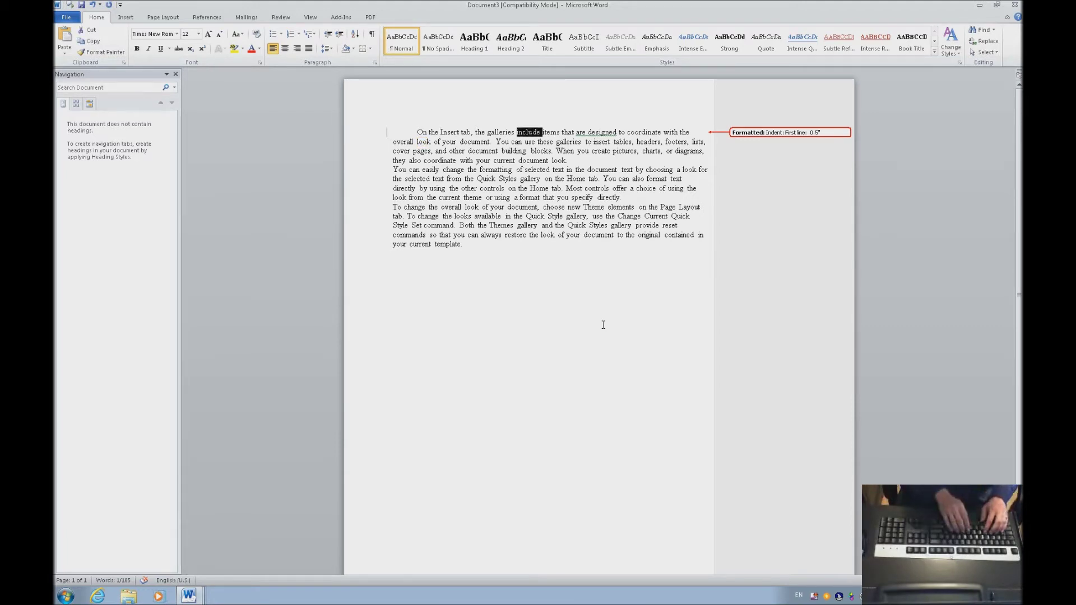
type("has")
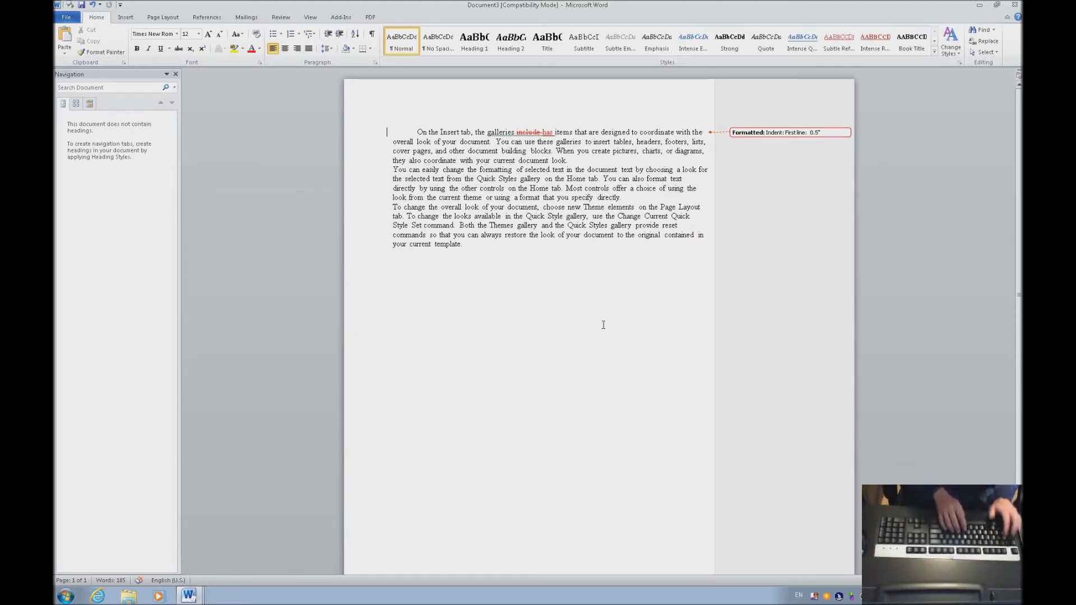
key("Tab")
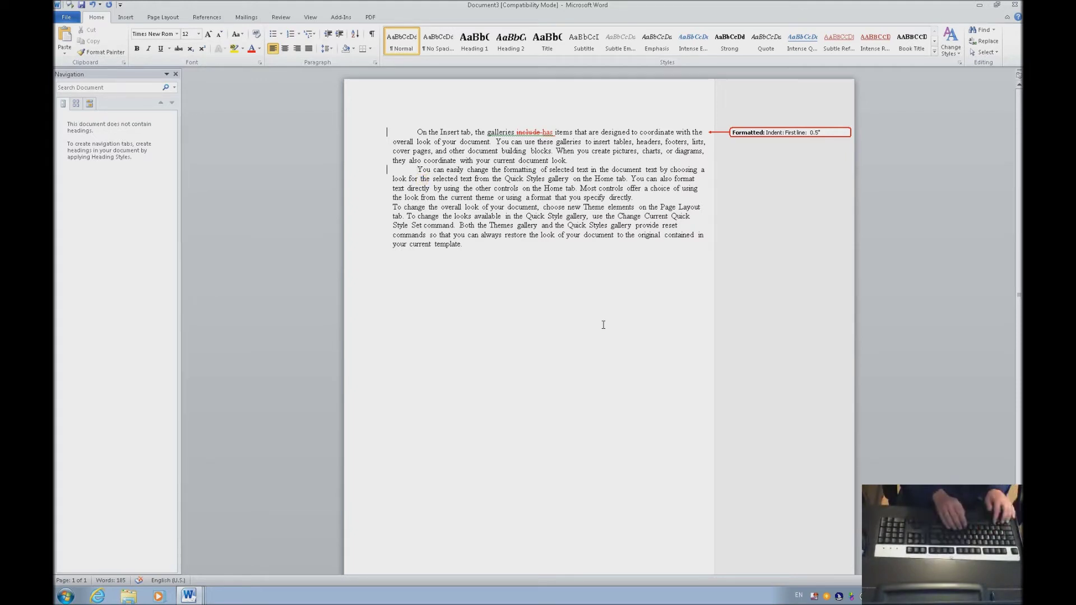
Comment 'Please remember to indent your paragraphs' on the second paragraph's word 'You'
key("ctrl+alt+m")
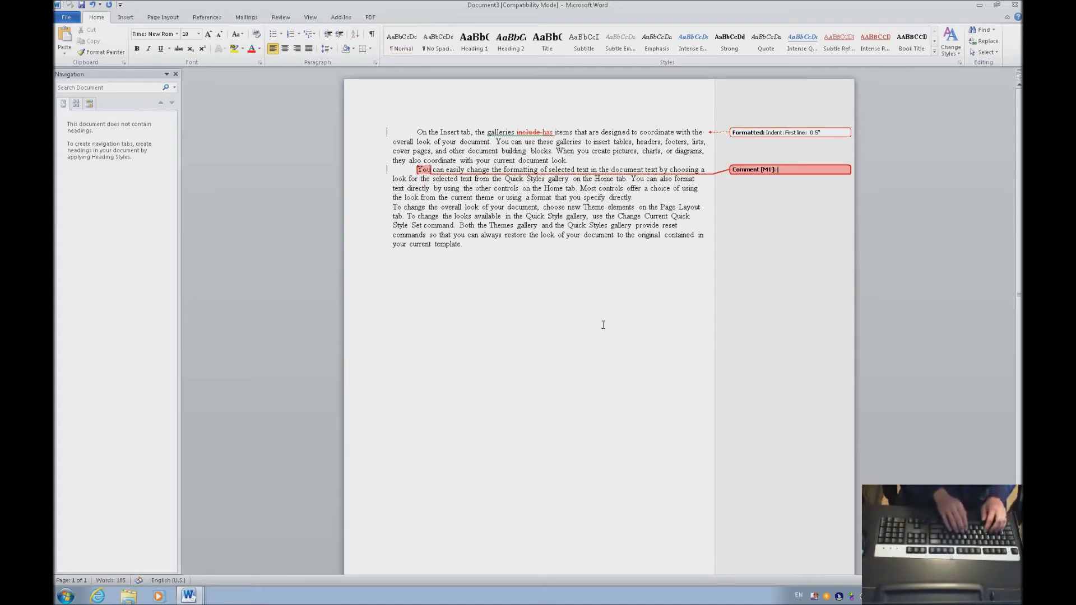
type("Ple")
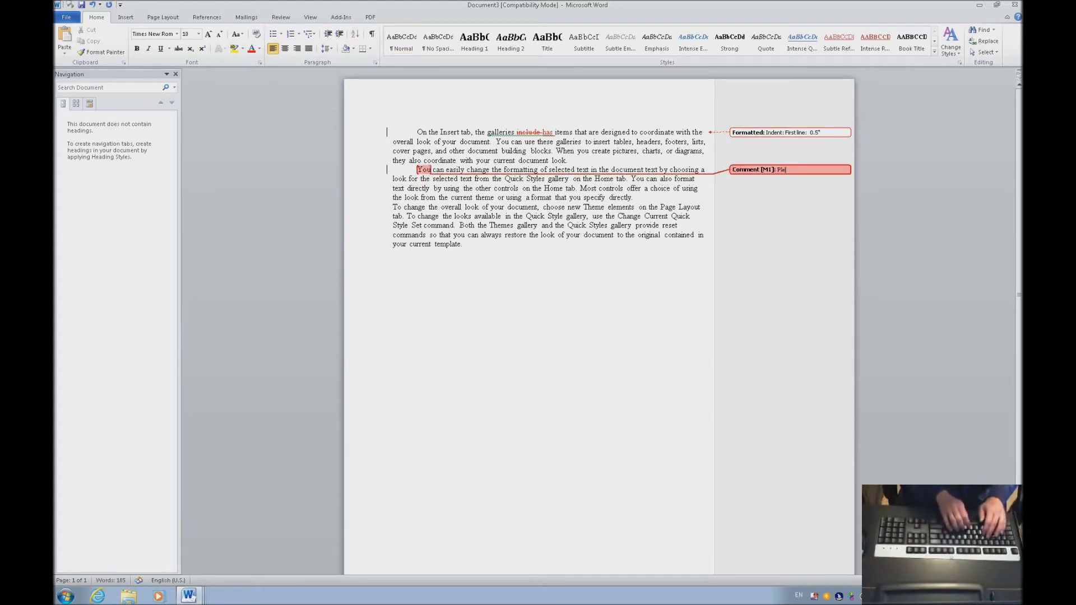
type("ase remember to i")
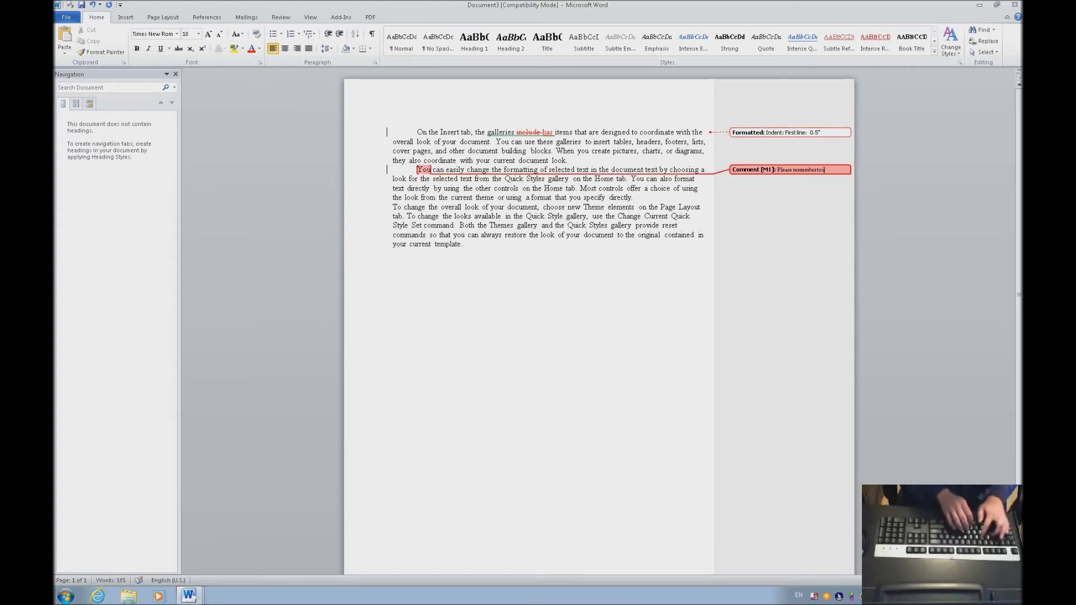
type("ndent your para")
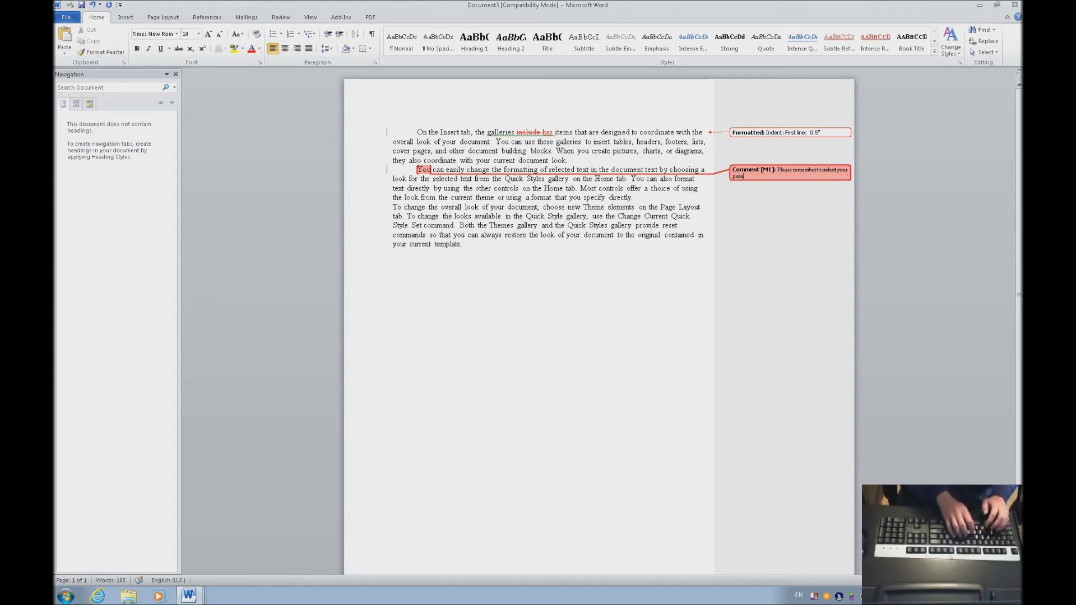
type("graphs")
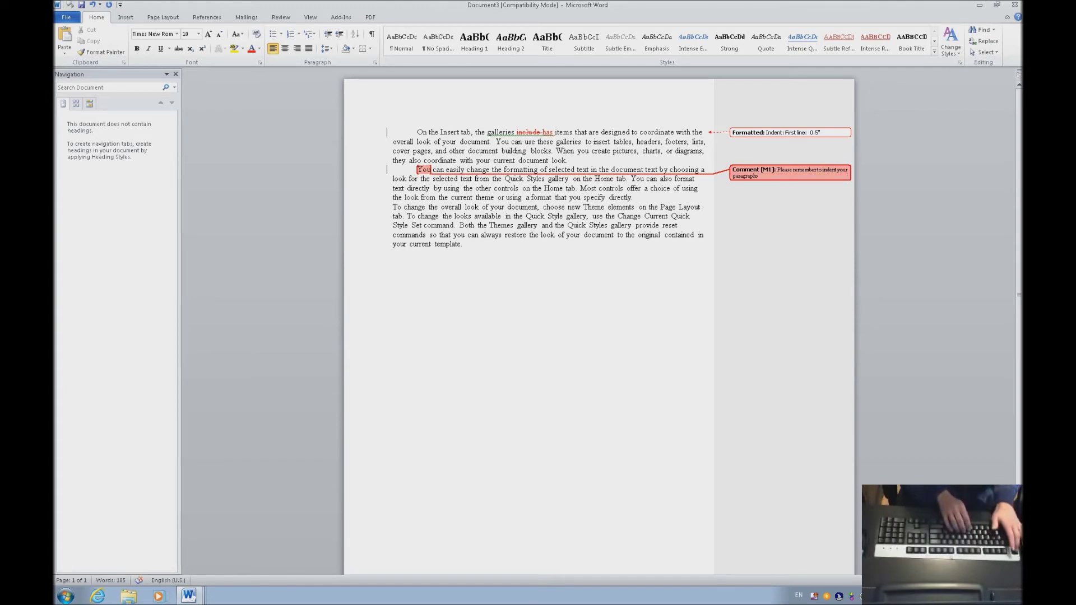
left_click(603, 326)
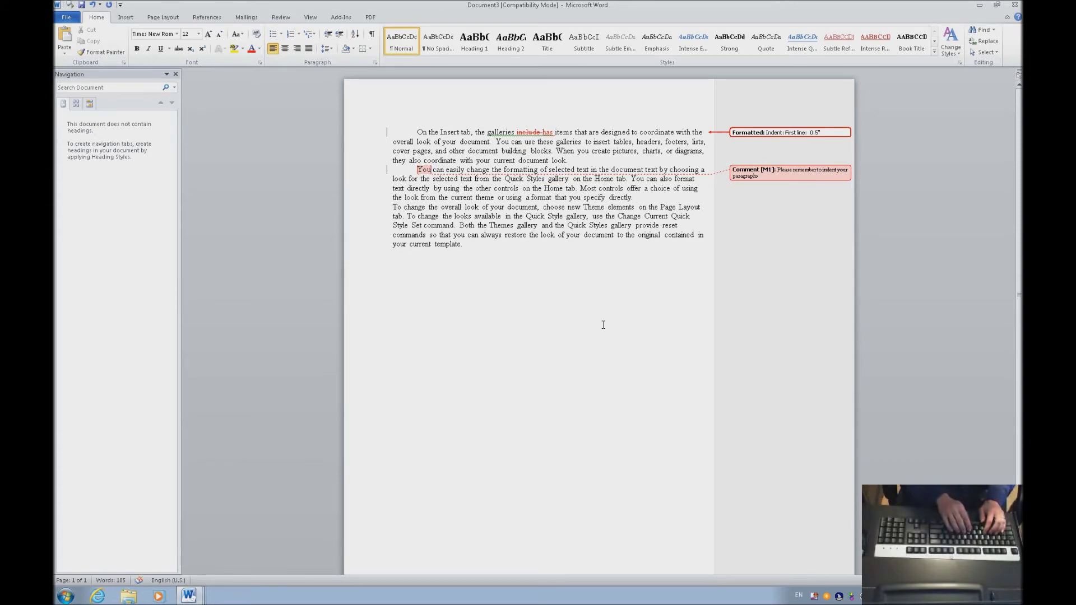
Delete 'text directly by using the other controls on the Home tab.' as a tracked deletion
key("Down")
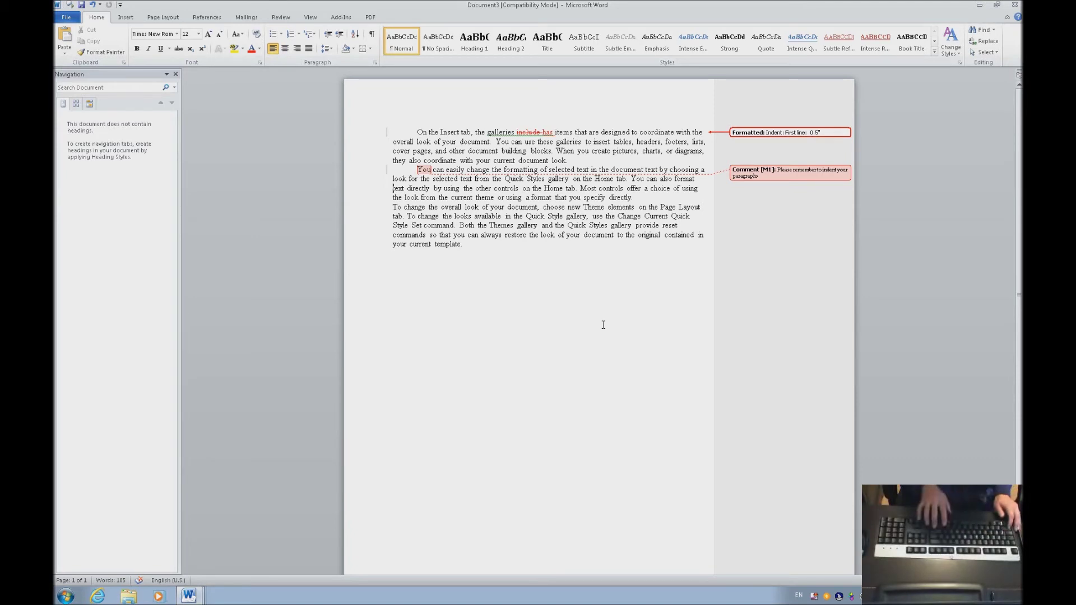
key("shift+End")
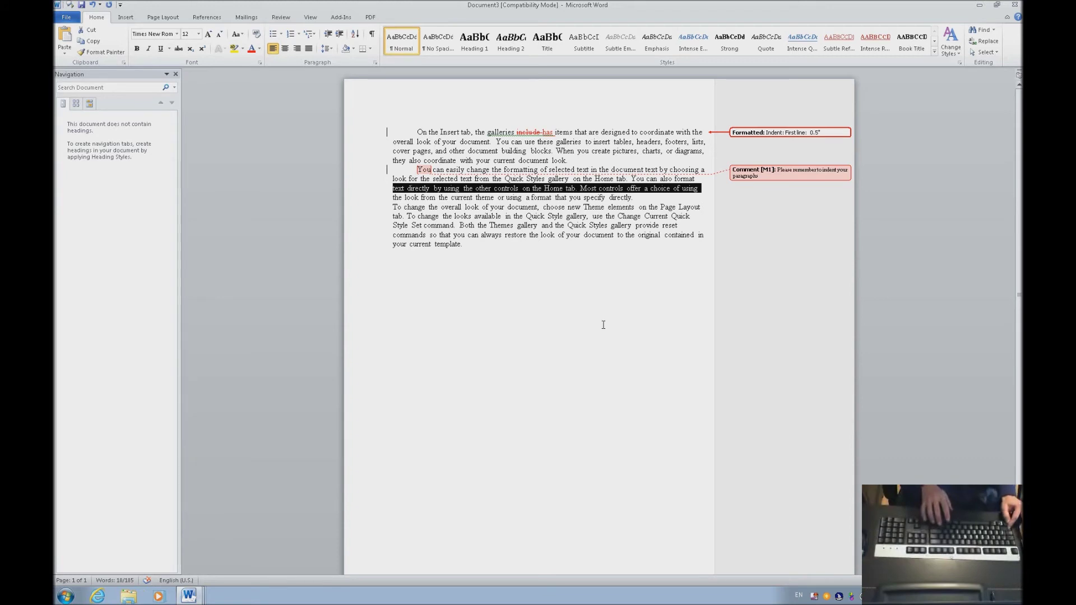
key("ctrl+shift+Left")
key("ctrl+shift+Left")
key("ctrl+shift+Left")
key("ctrl+shift+Left")
key("ctrl+shift+Left")
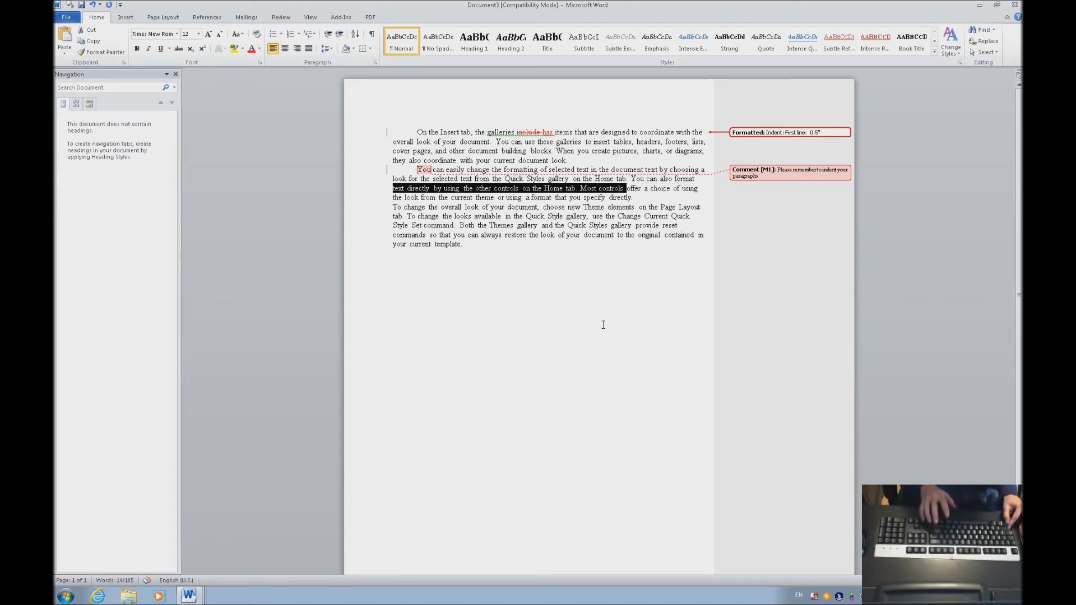
key("ctrl+shift+Left")
key("ctrl+shift+Left")
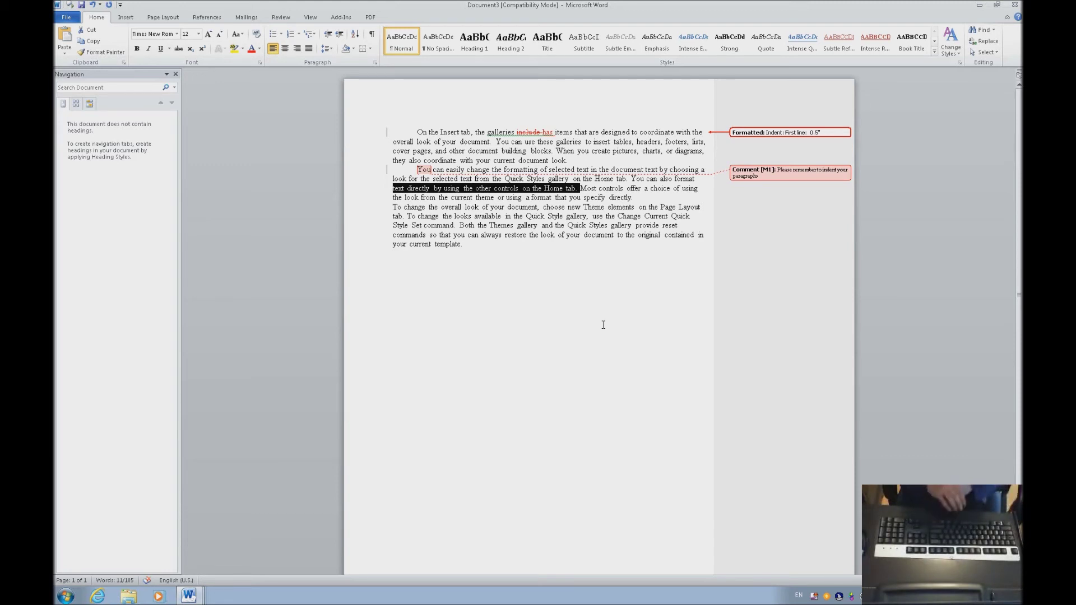
key("Delete")
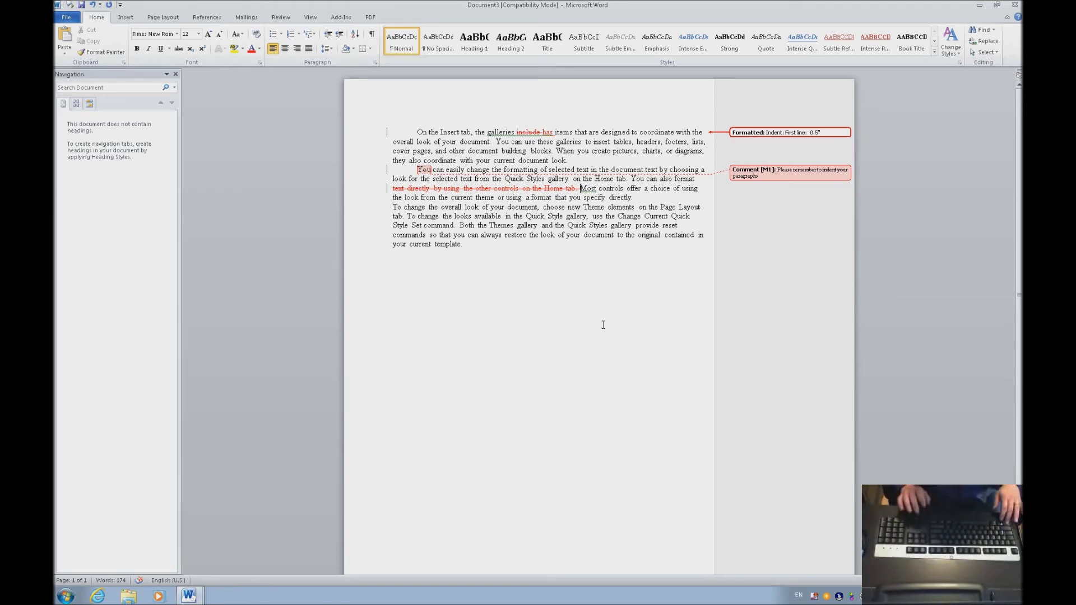
key("ctrl+Down")
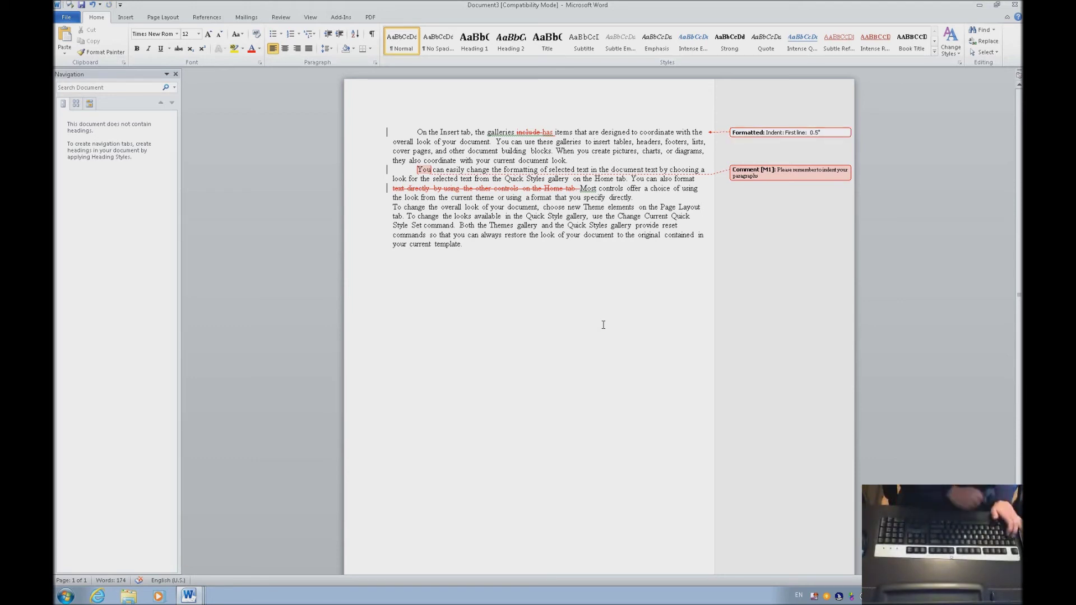
Indent the third paragraph and comment 'Insert more information' on its word 'To'
key("Tab")
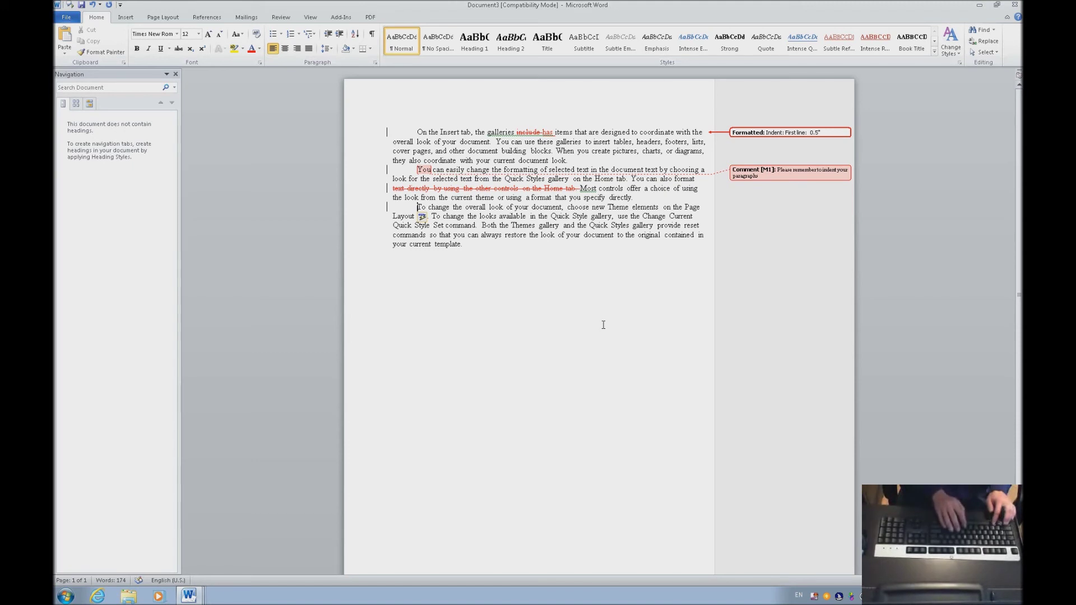
key("ctrl+alt+m")
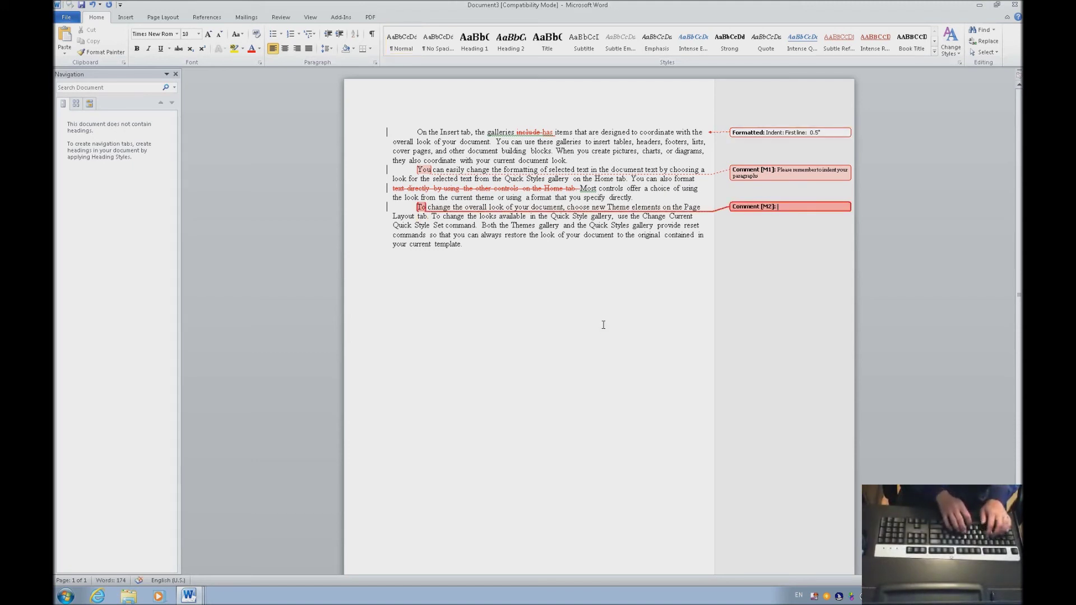
type("more inf")
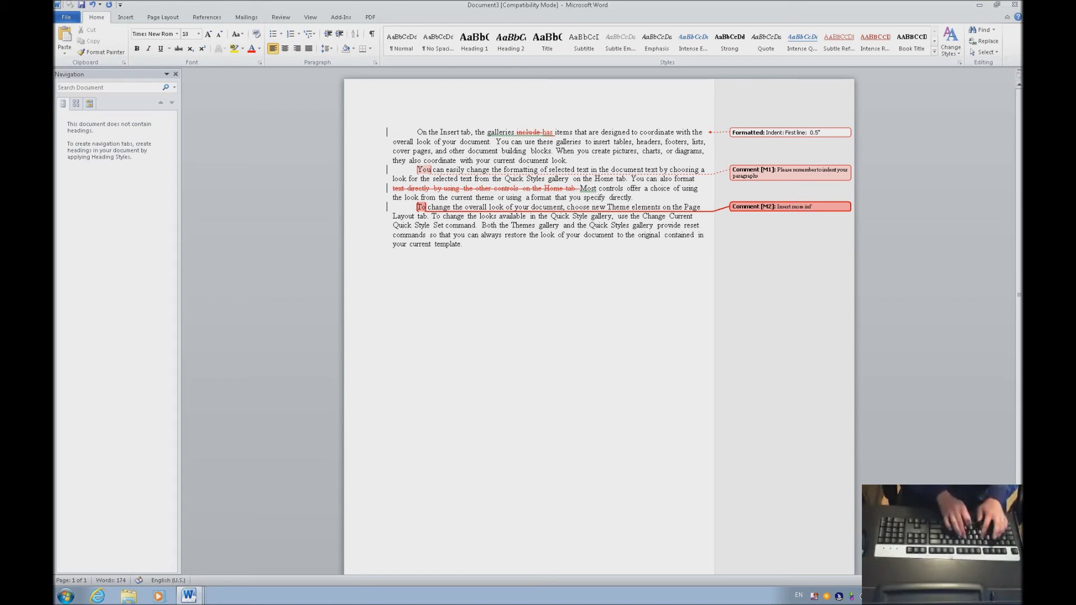
type("ormation")
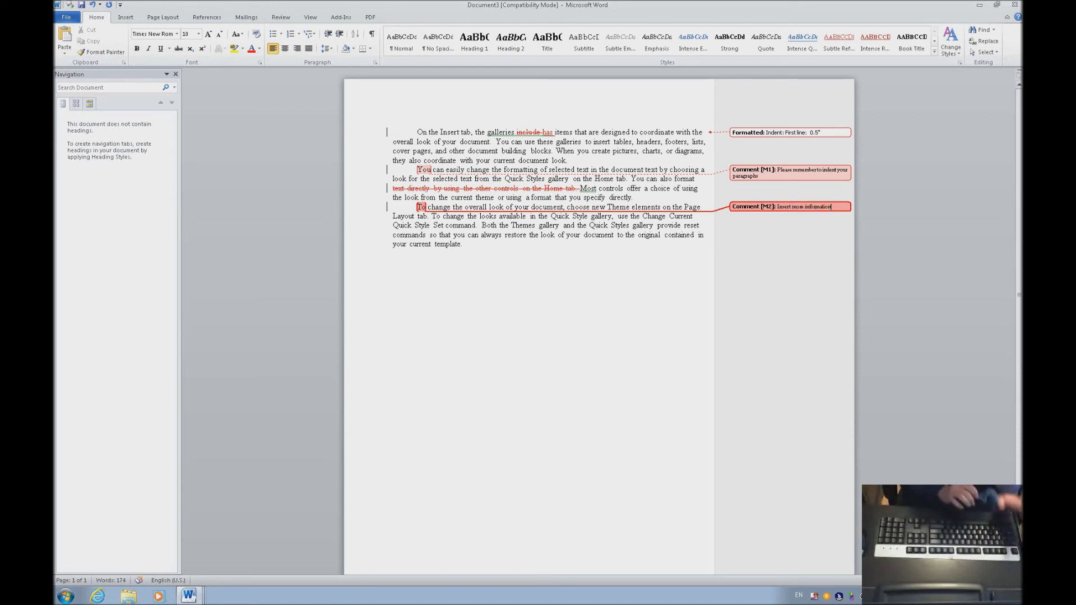
left_click(605, 326)
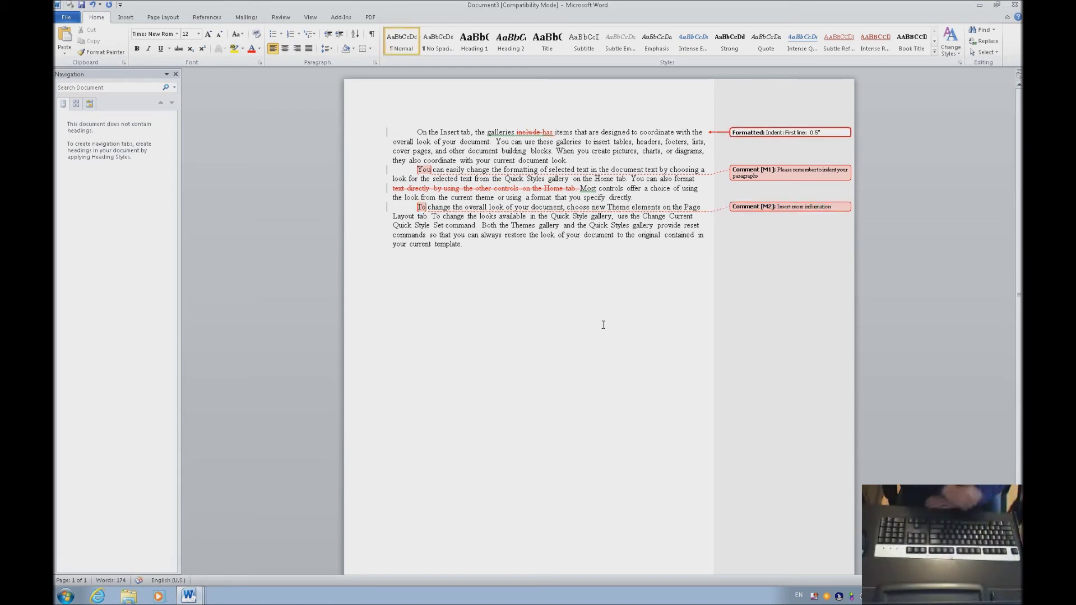